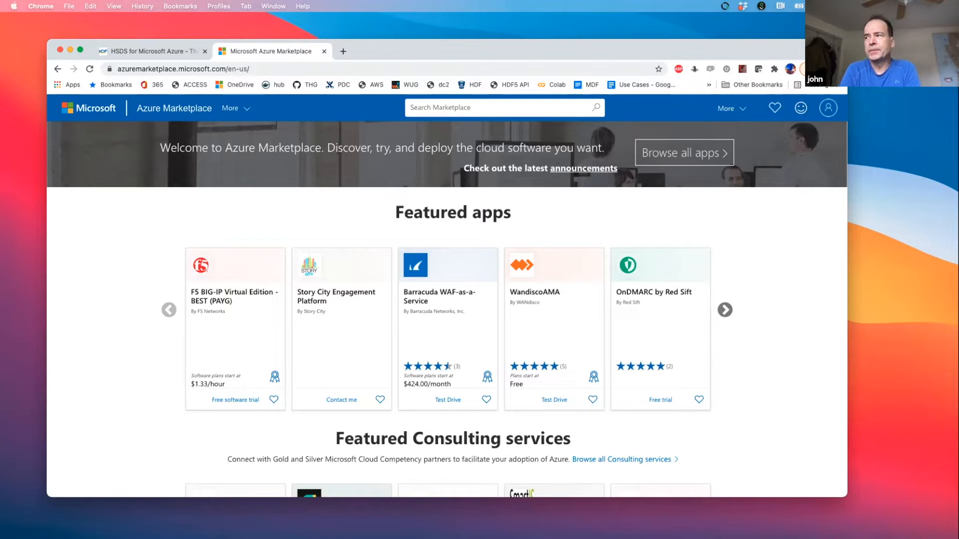
# - Search the Azure Marketplace for hdf, dismiss the feedback survey and open the HSDS Azure VM listing
pyautogui.click(424, 108)
pyautogui.write('hdf')
pyautogui.press('Return')
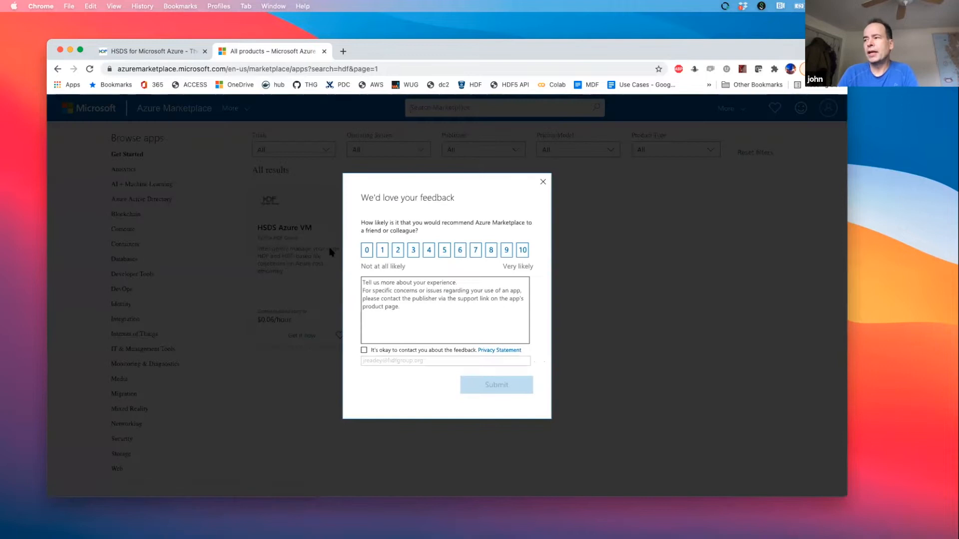
pyautogui.click(544, 182)
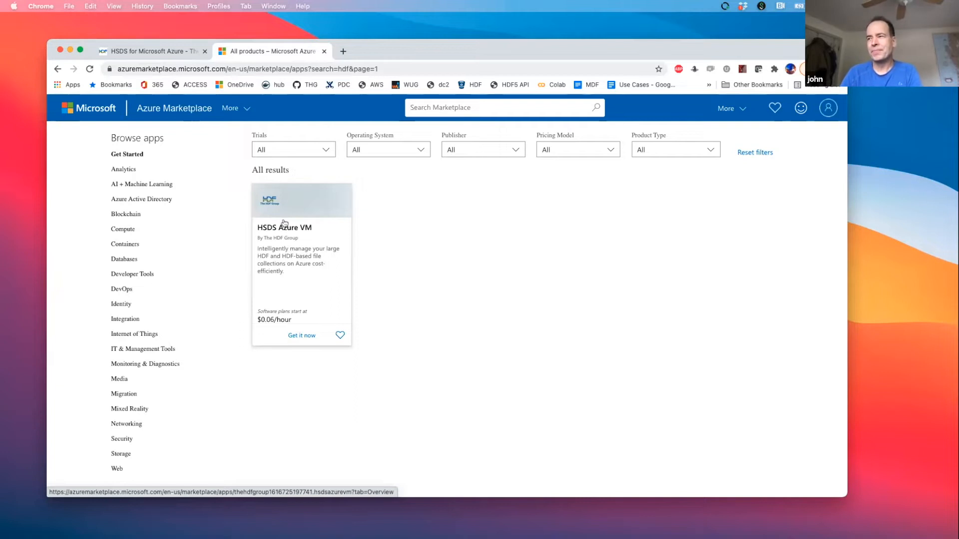
pyautogui.click(284, 223)
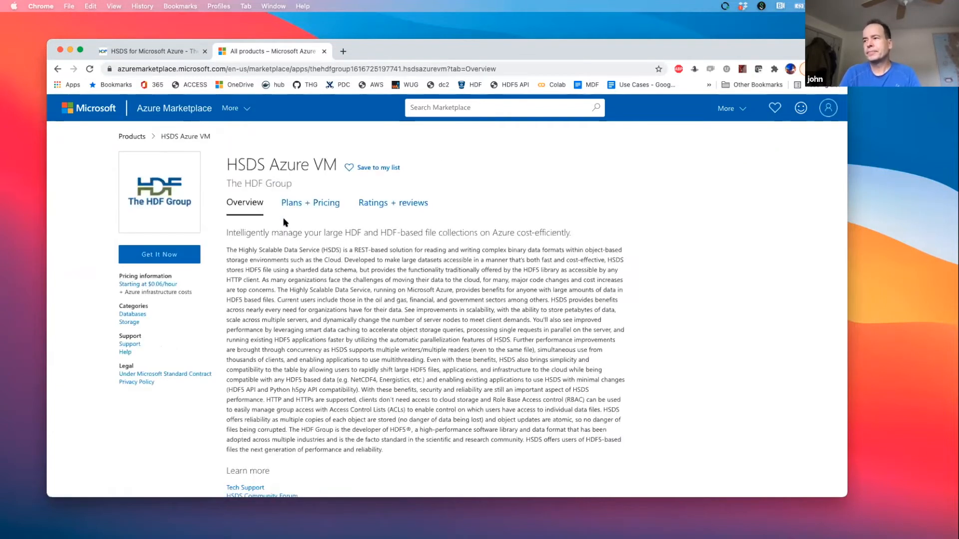
# - Get the HSDS Azure VM offer, agree to continue to the Azure portal and start creating the virtual machine
pyautogui.scroll(-3, 304, 311)
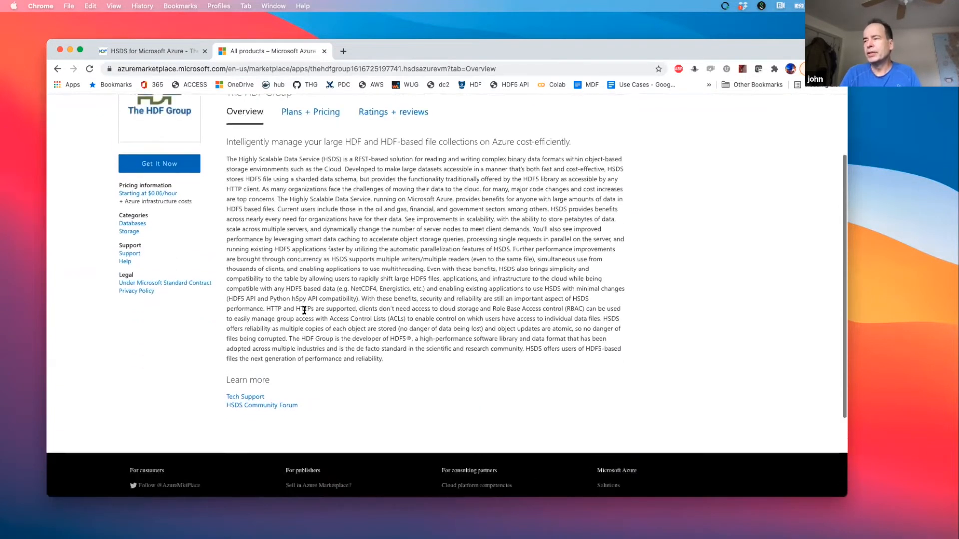
pyautogui.scroll(1, 304, 311)
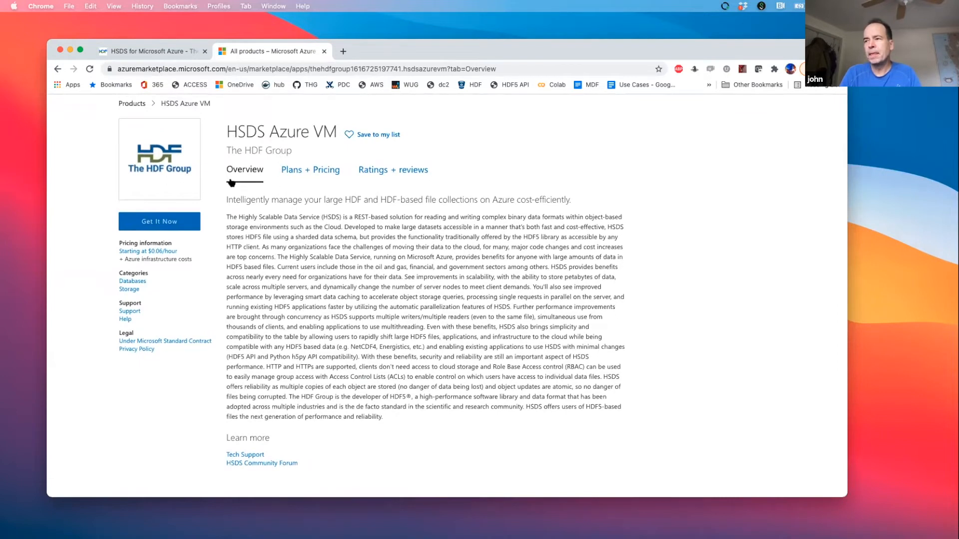
pyautogui.click(159, 224)
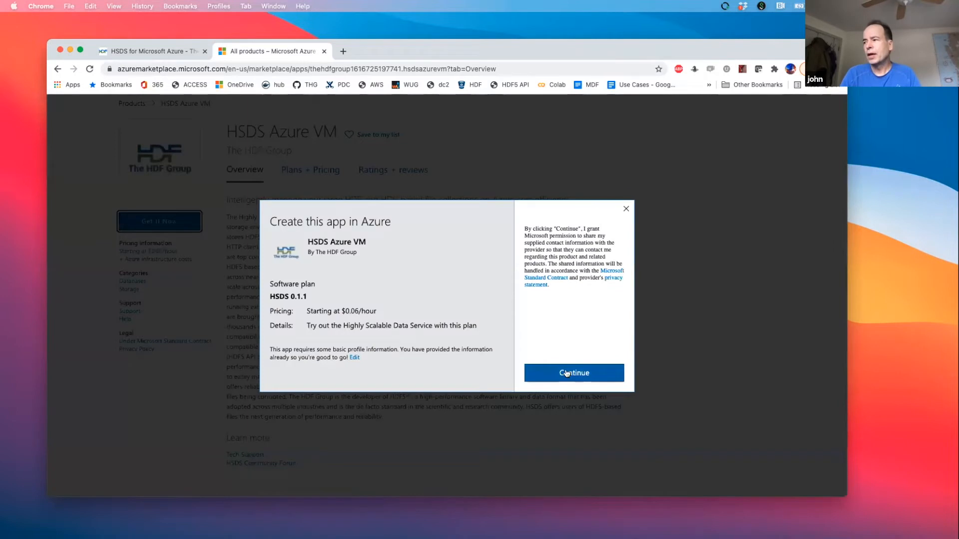
pyautogui.click(567, 374)
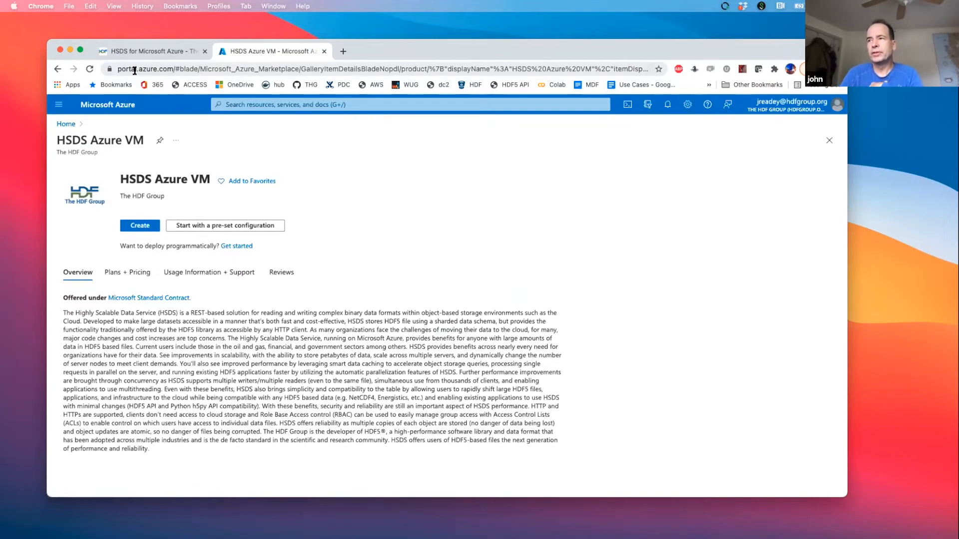
pyautogui.click(140, 225)
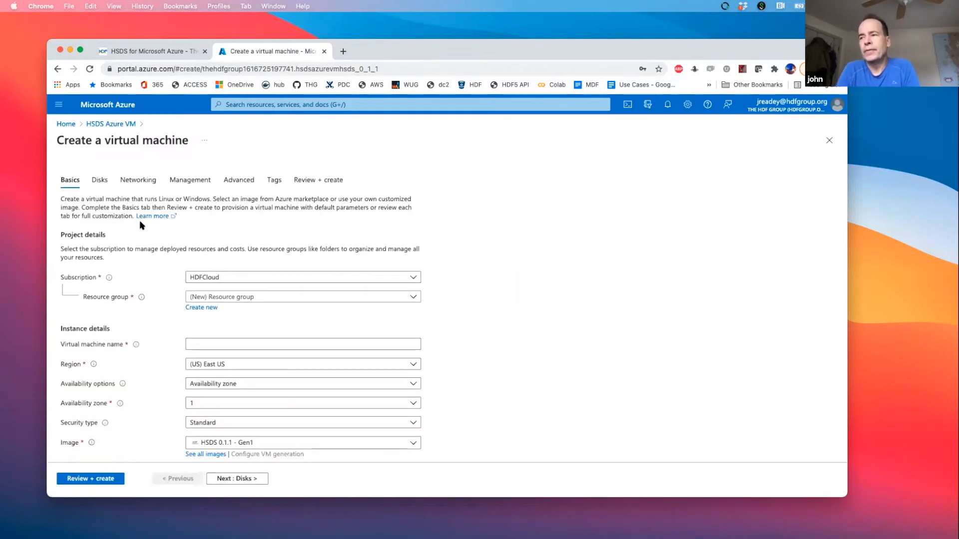
# - Try to find a resource group named hsdsdemo for the new virtual machine
pyautogui.scroll(-1, 155, 317)
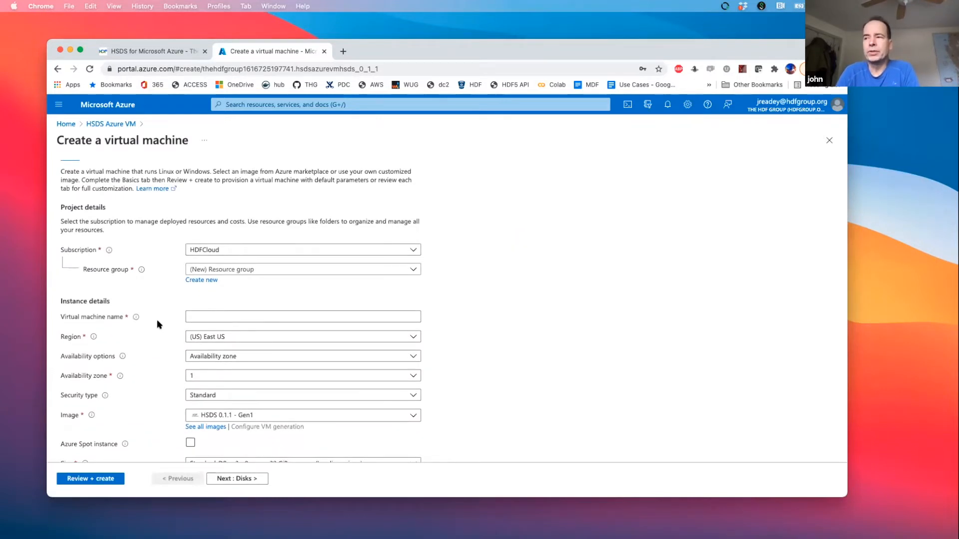
pyautogui.click(218, 271)
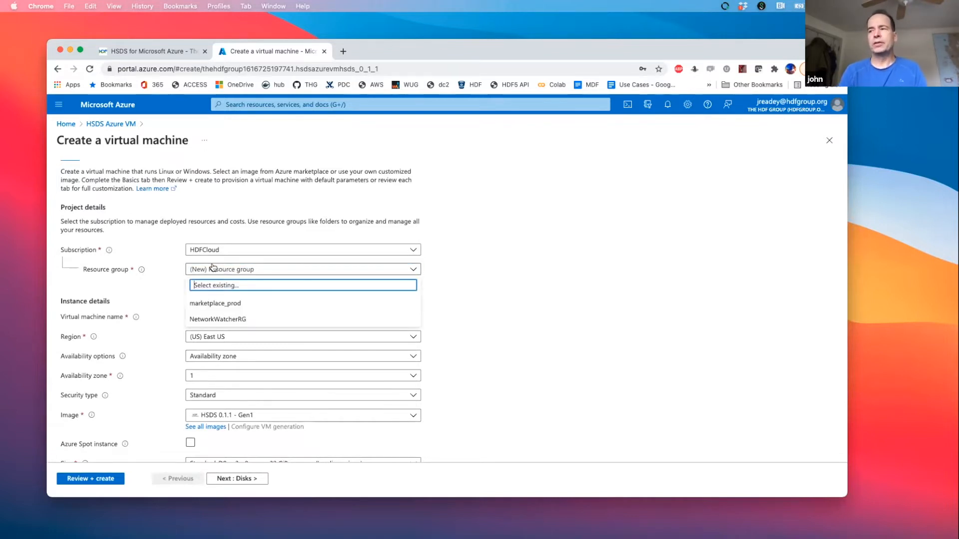
pyautogui.write('hsds')
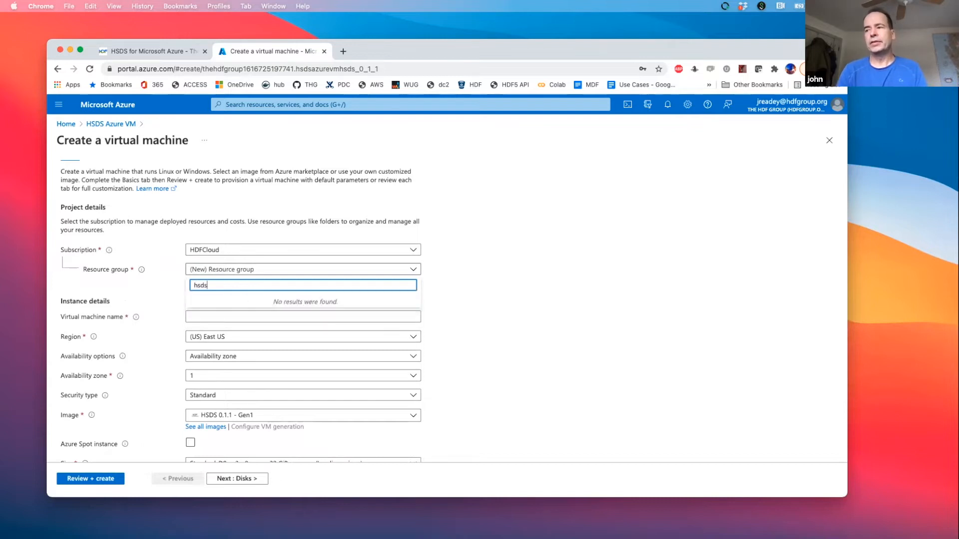
pyautogui.write('demo')
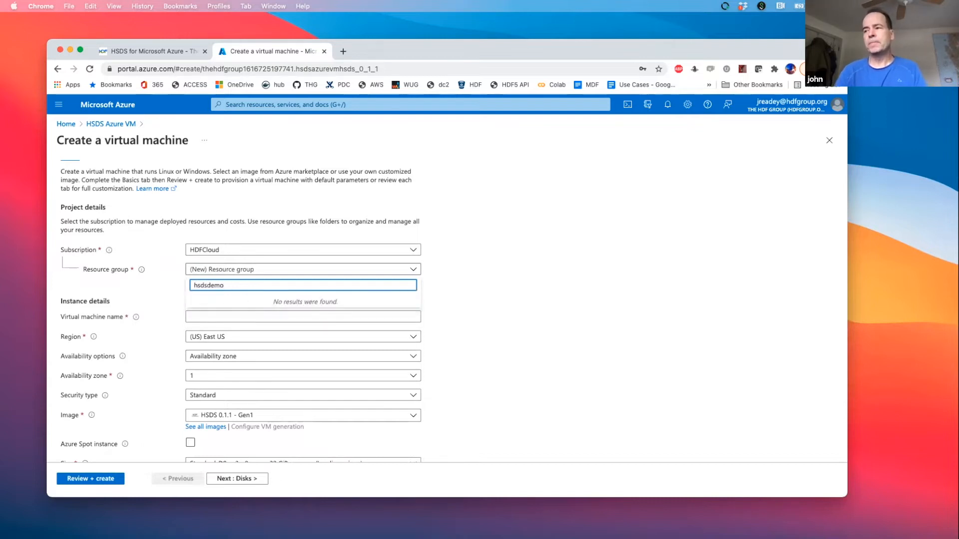
# - Name the virtual machine hsdemo and set its region to (US) West US 2
pyautogui.click(197, 316)
pyautogui.write('hsdemo')
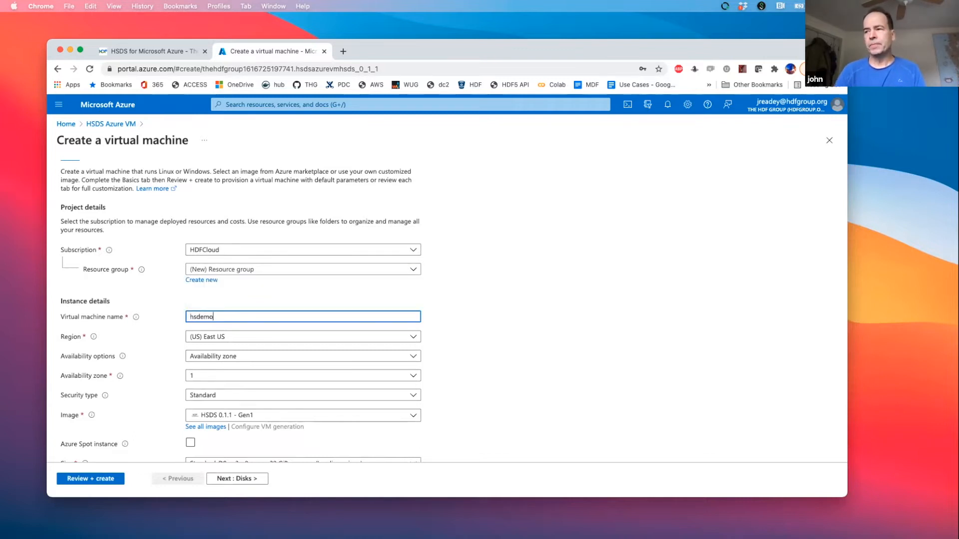
pyautogui.click(229, 338)
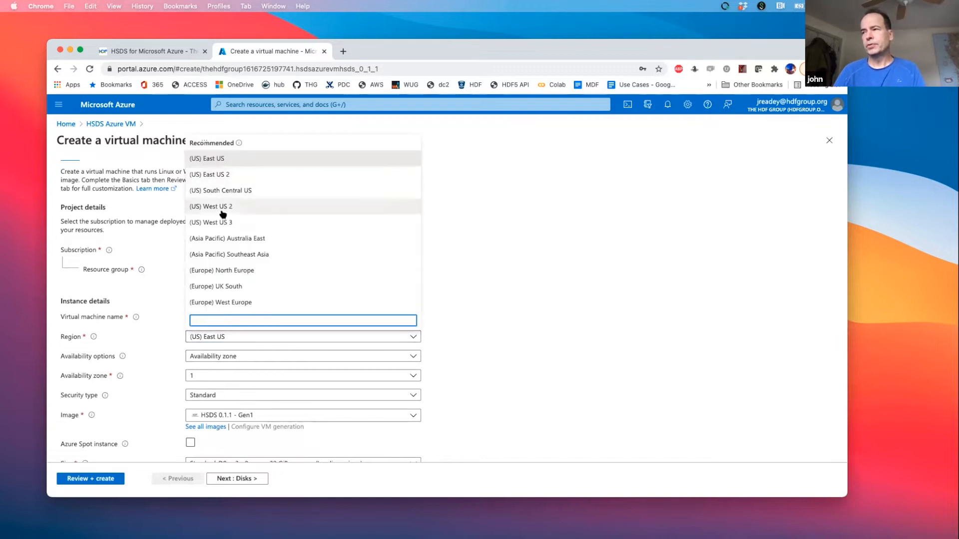
pyautogui.click(222, 206)
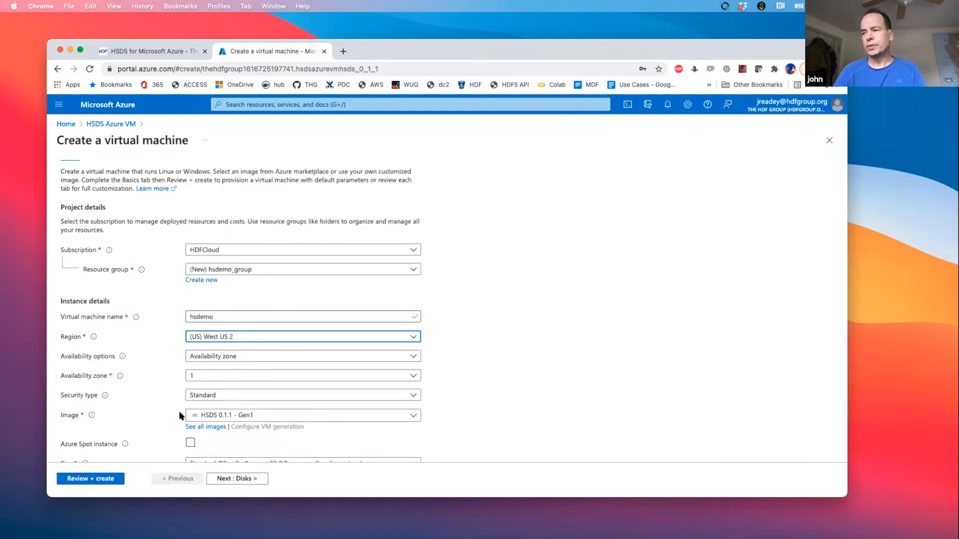
# - Keep the default size, SSH key authentication and disk settings, and advance to the networking settings
pyautogui.scroll(-1, 182, 415)
pyautogui.scroll(-4, 193, 407)
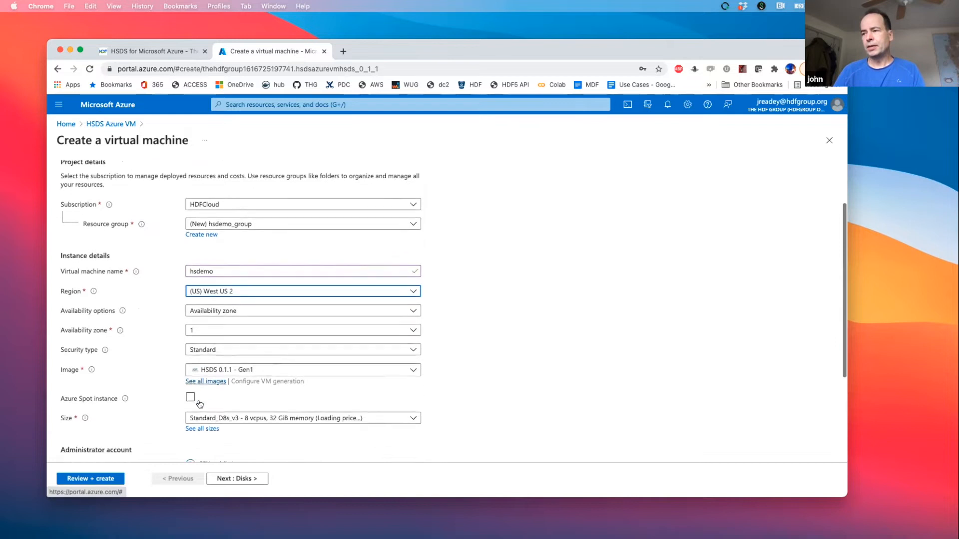
pyautogui.scroll(-5, 198, 402)
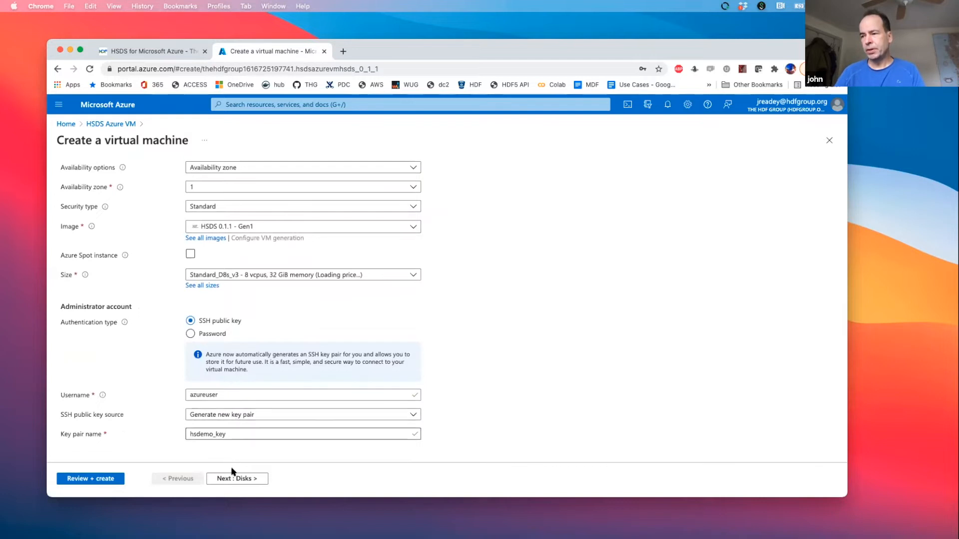
pyautogui.click(245, 480)
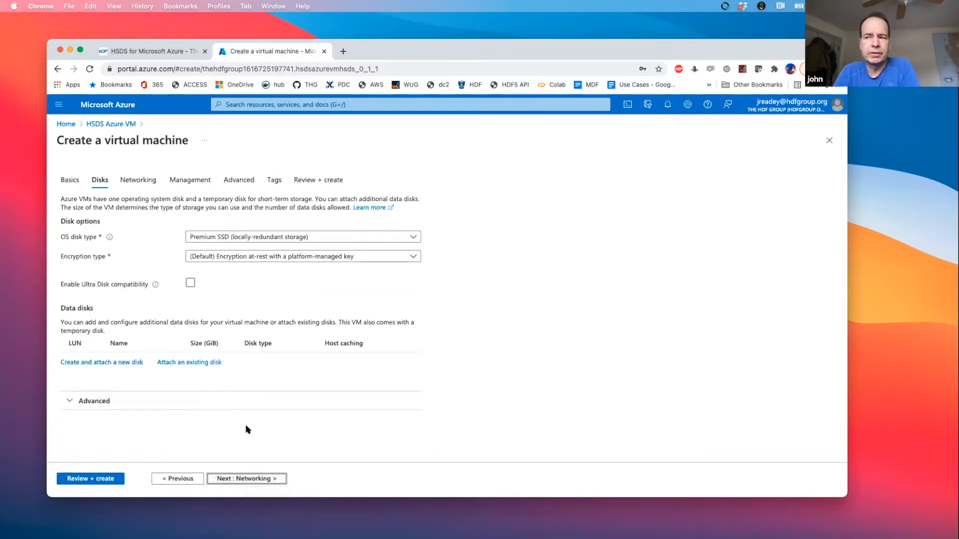
pyautogui.click(251, 480)
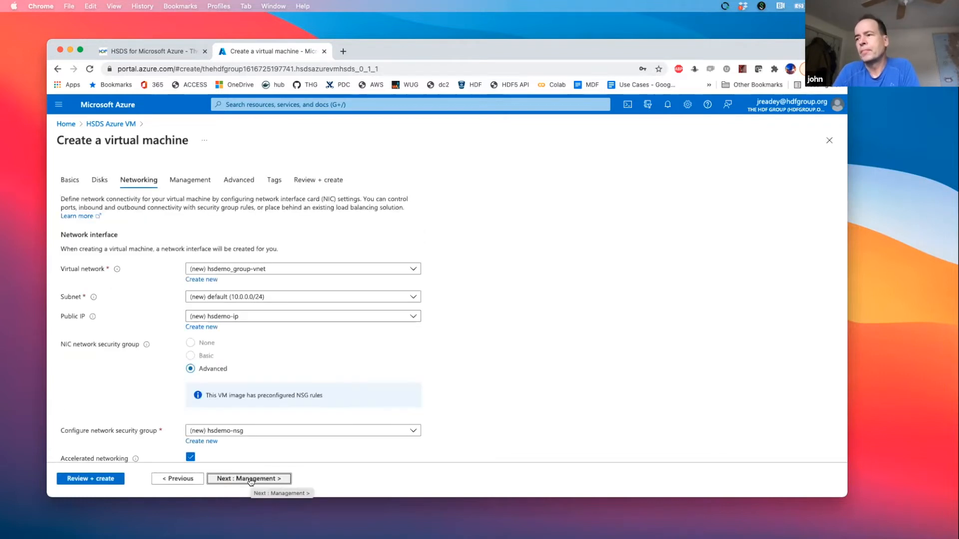
# - Keep the default networking, management and advanced settings, and advance to the tag settings
pyautogui.scroll(-2, 273, 429)
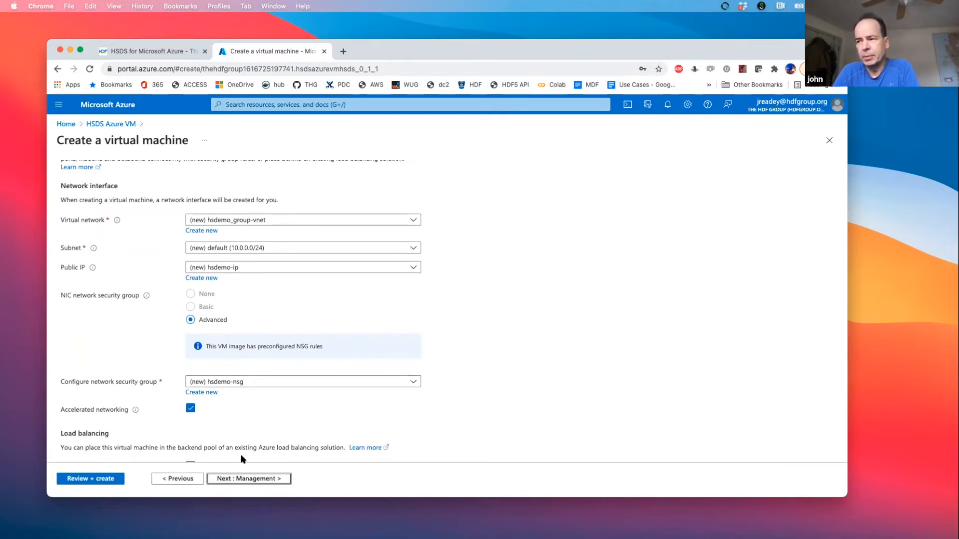
pyautogui.click(249, 479)
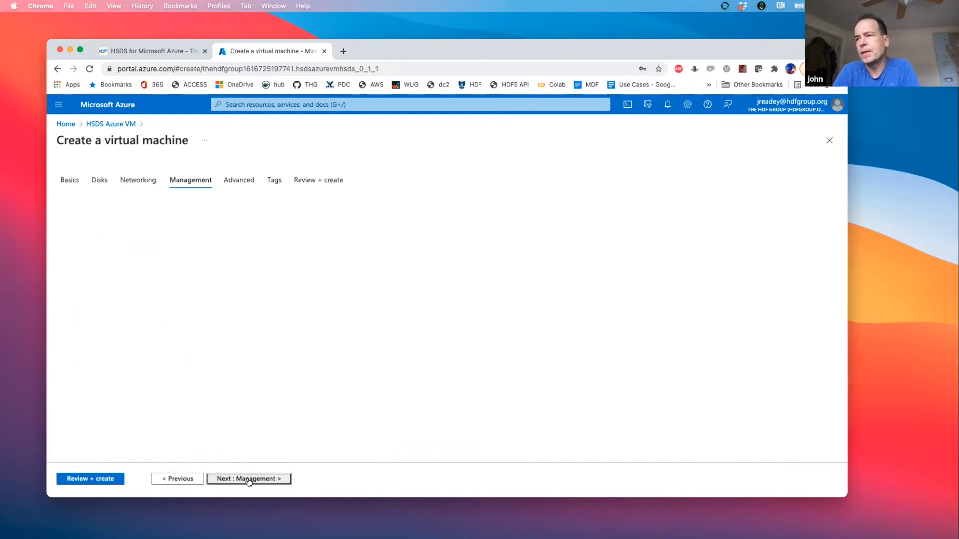
pyautogui.scroll(-2, 246, 471)
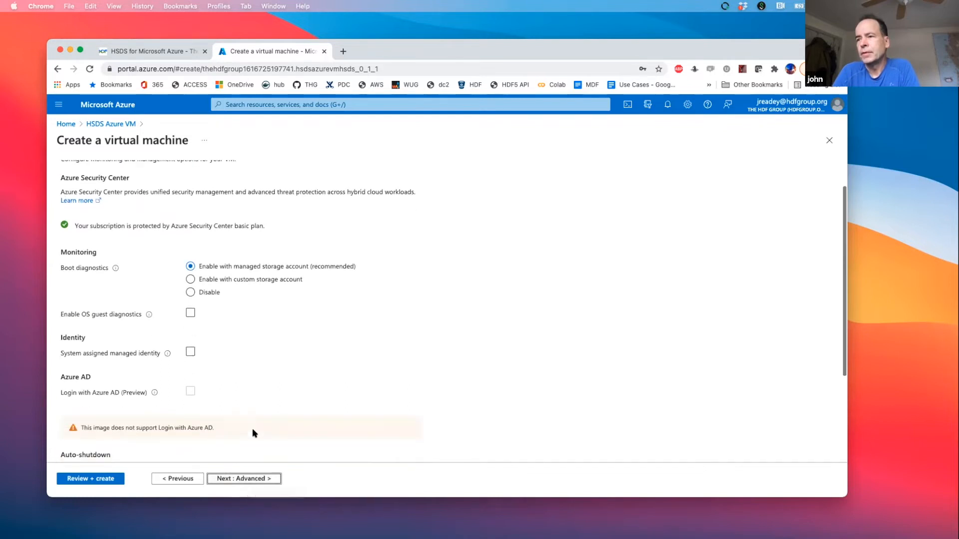
pyautogui.click(244, 479)
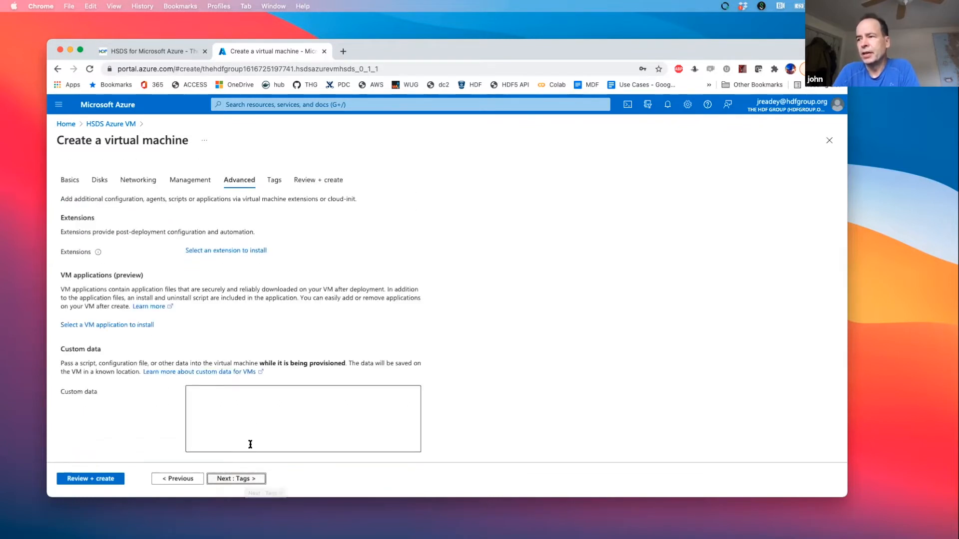
pyautogui.click(247, 481)
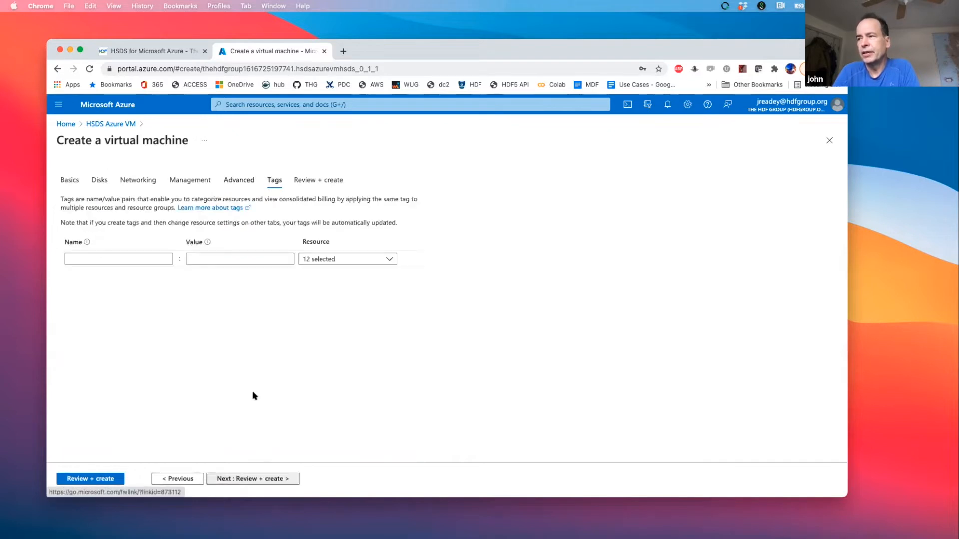
# - Leave the tags empty, proceed to the review and create the virtual machine, downloading its new private key
pyautogui.click(244, 479)
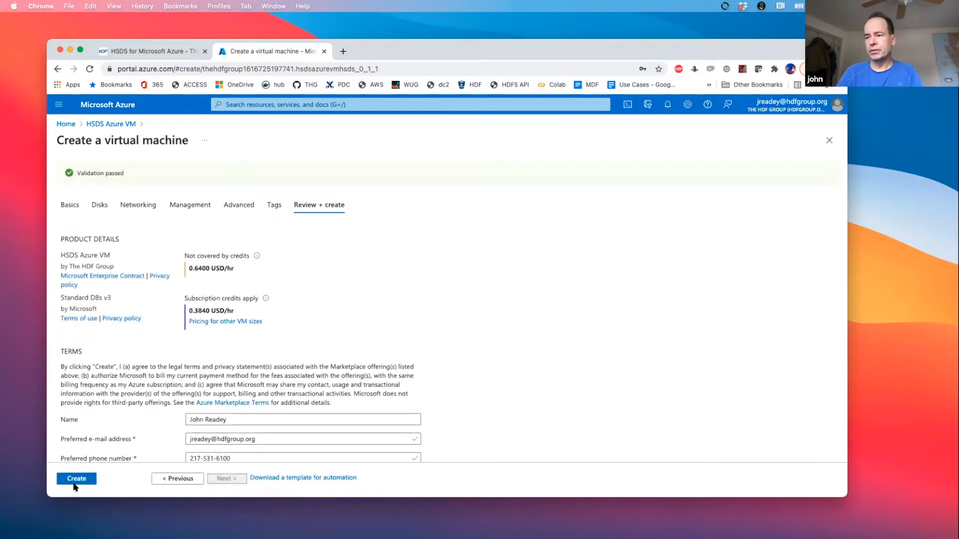
pyautogui.click(75, 479)
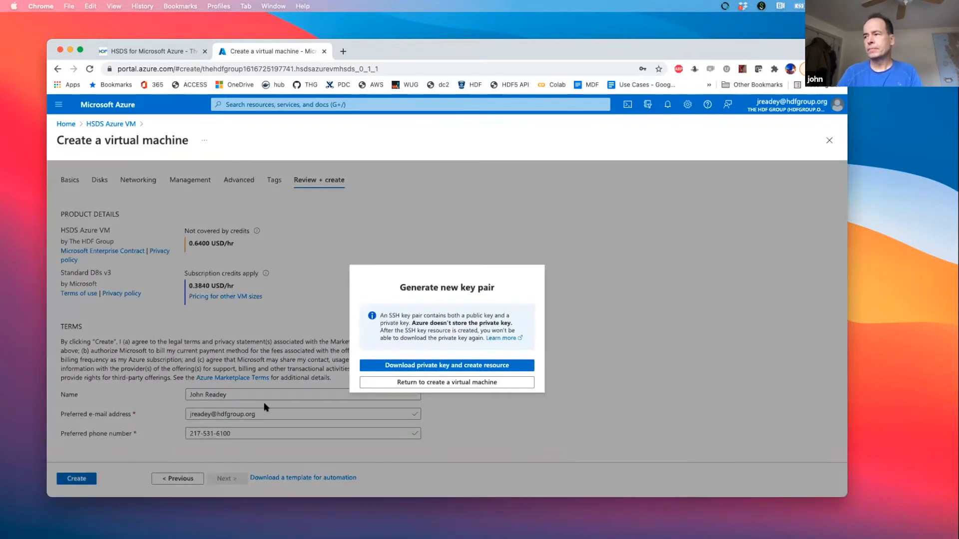
pyautogui.click(441, 364)
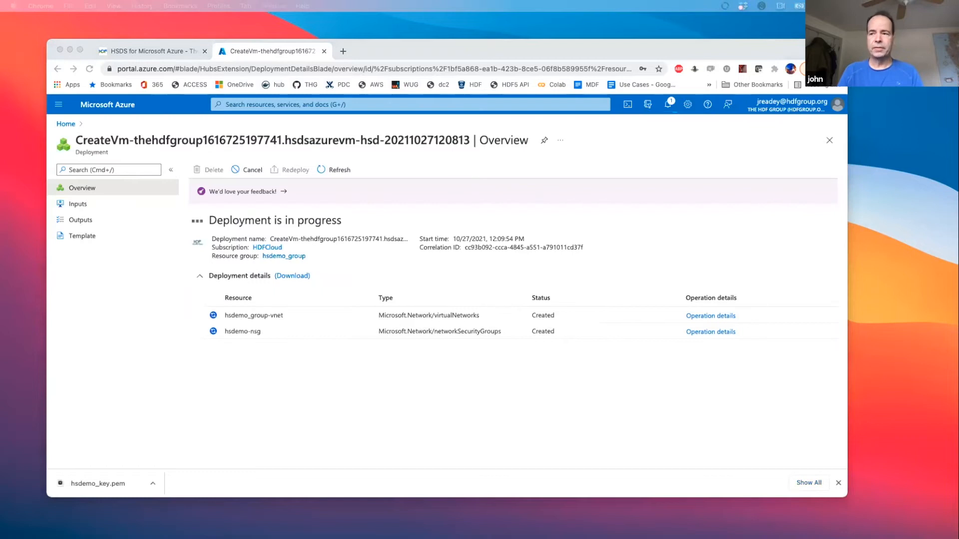
# - Switch to PowerPoint and bring the HDF For Cloud ESIP2020 presentation window into view with its Architecture slide
pyautogui.moveTo(31, 152); pyautogui.dragTo(305, 51)
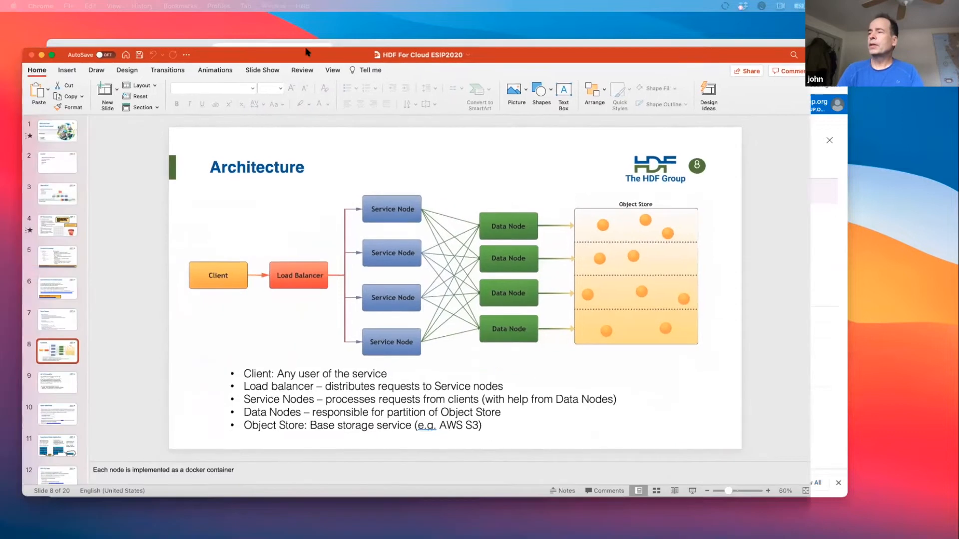